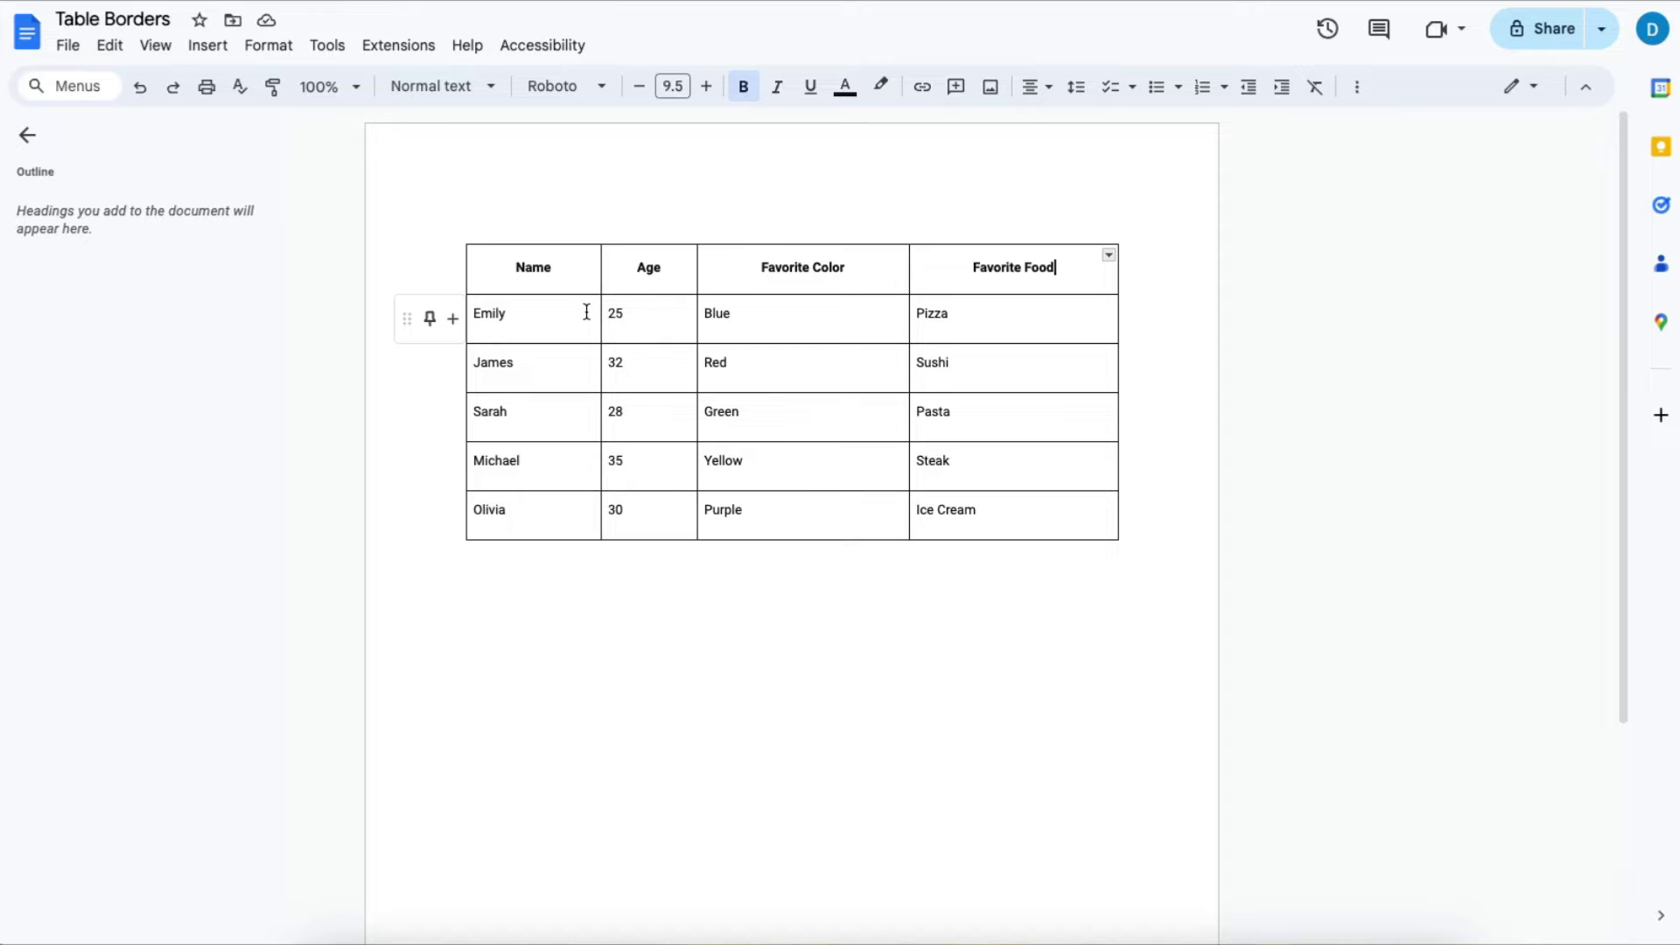
Select all the table's cells, starting from the Name header, and open the border selection grid
{"action": "left_click", "coordinate": [499, 274]}
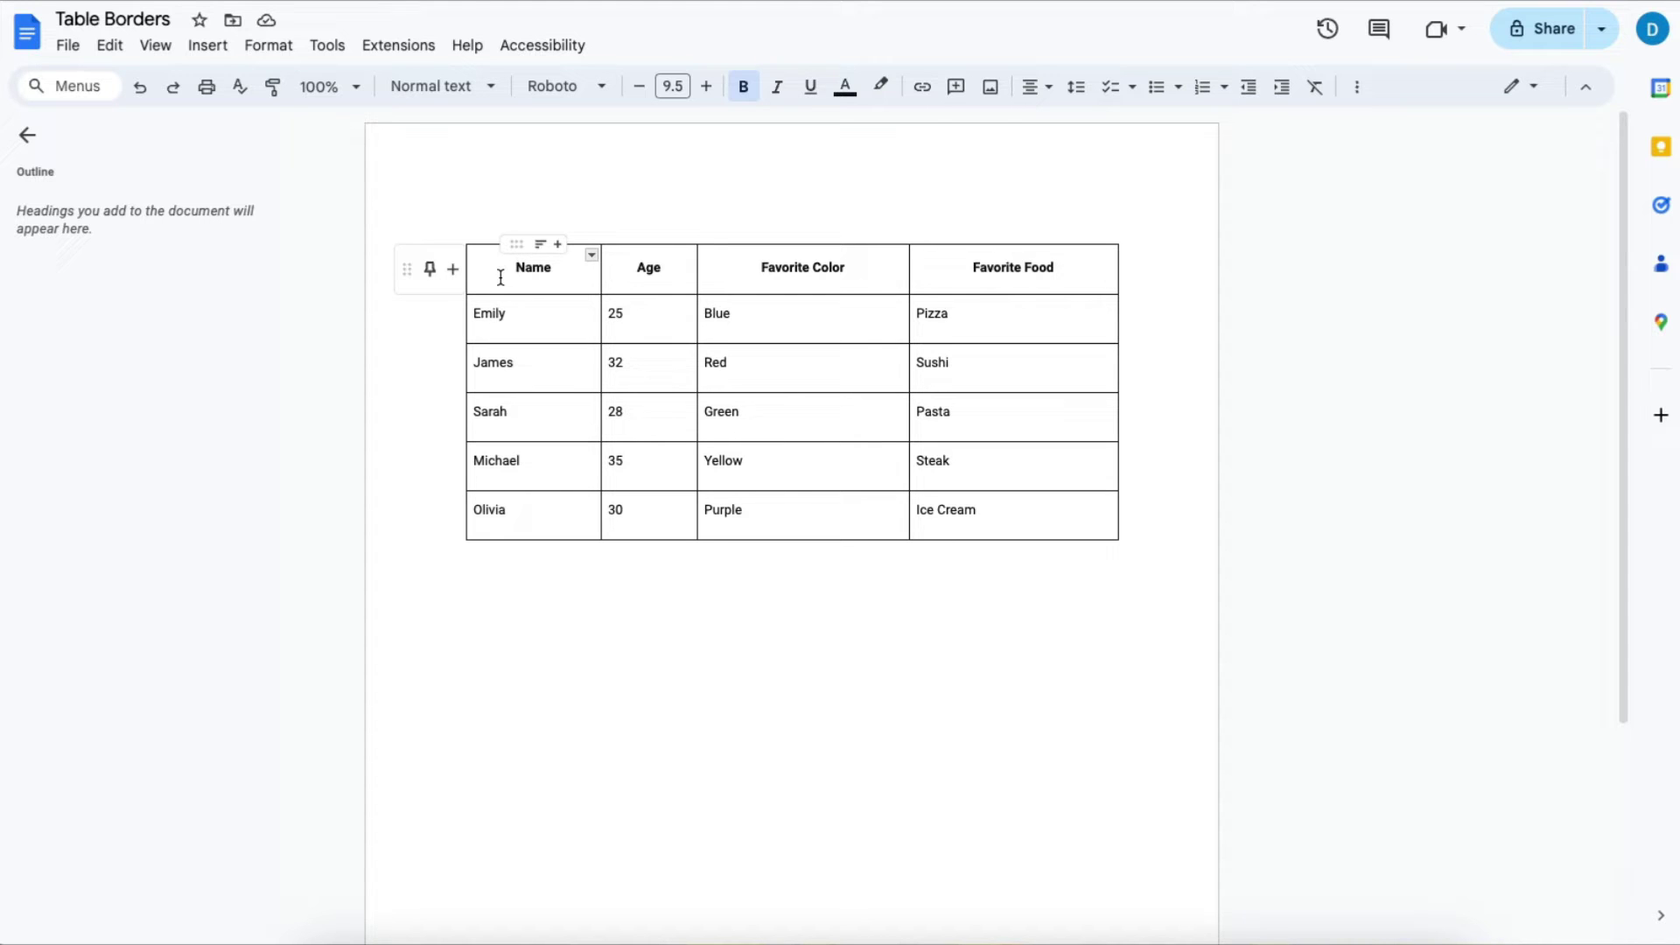
{"action": "mouse_move", "coordinate": [500, 278]}
{"action": "left_mouse_down"}
{"action": "mouse_move", "coordinate": [874, 440]}
{"action": "mouse_move", "coordinate": [954, 510]}
{"action": "left_mouse_up"}
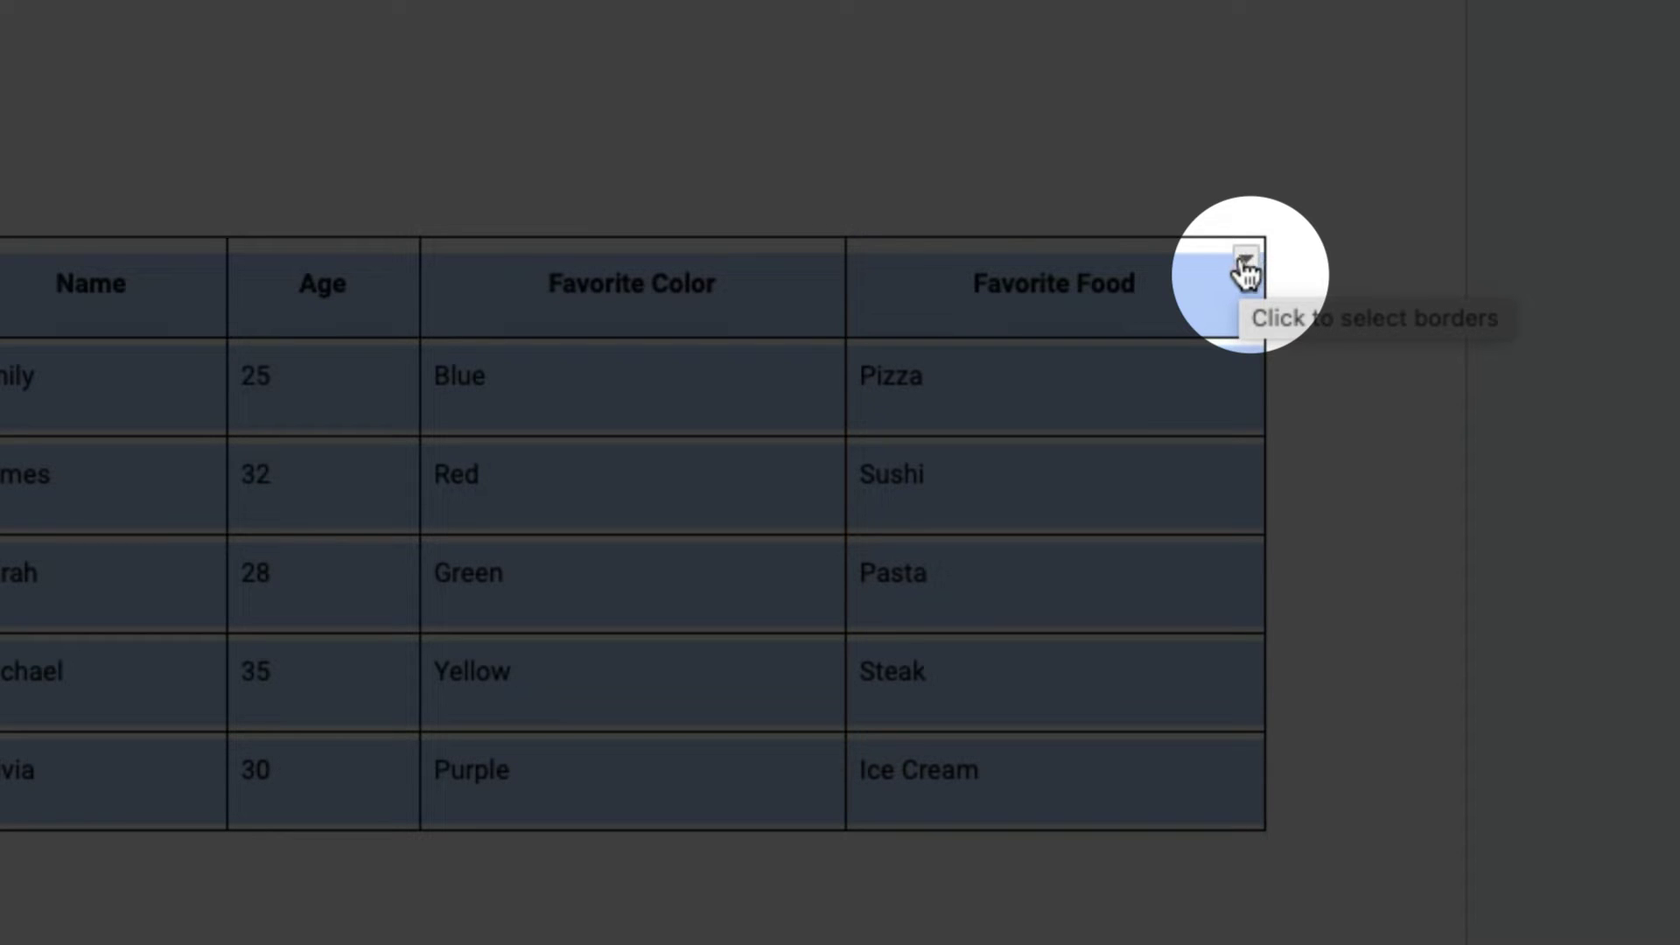
{"action": "left_click", "coordinate": [1245, 263]}
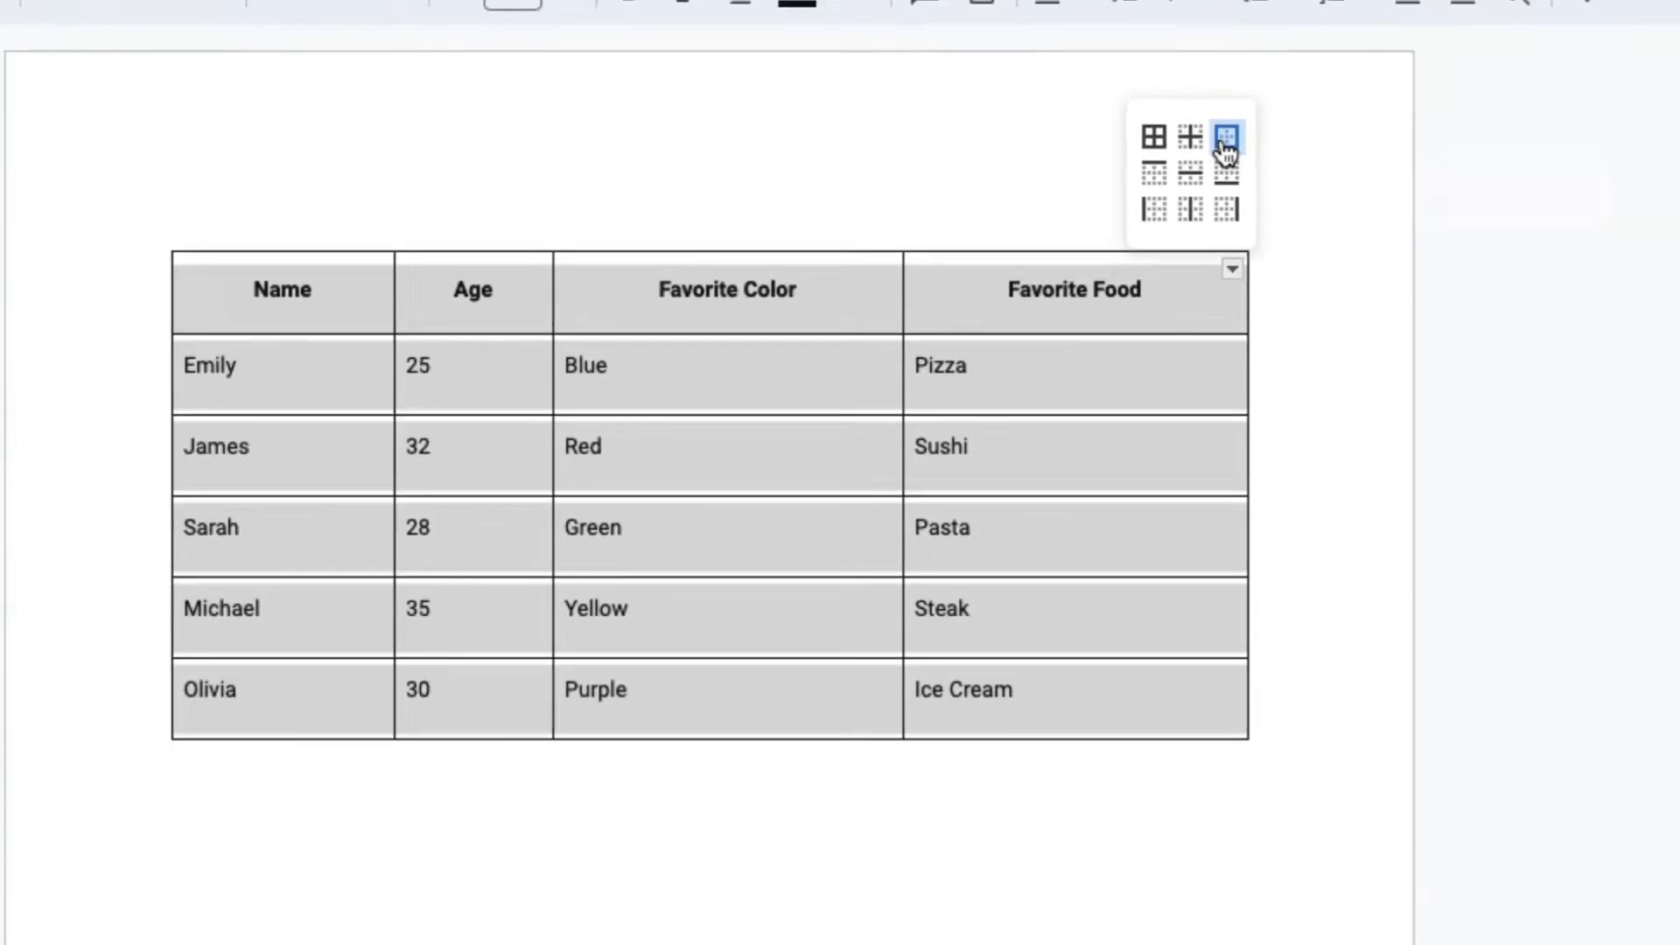
Restrict the border edit to the table's outer border and set its width to 3pt
{"action": "left_click", "coordinate": [1227, 146]}
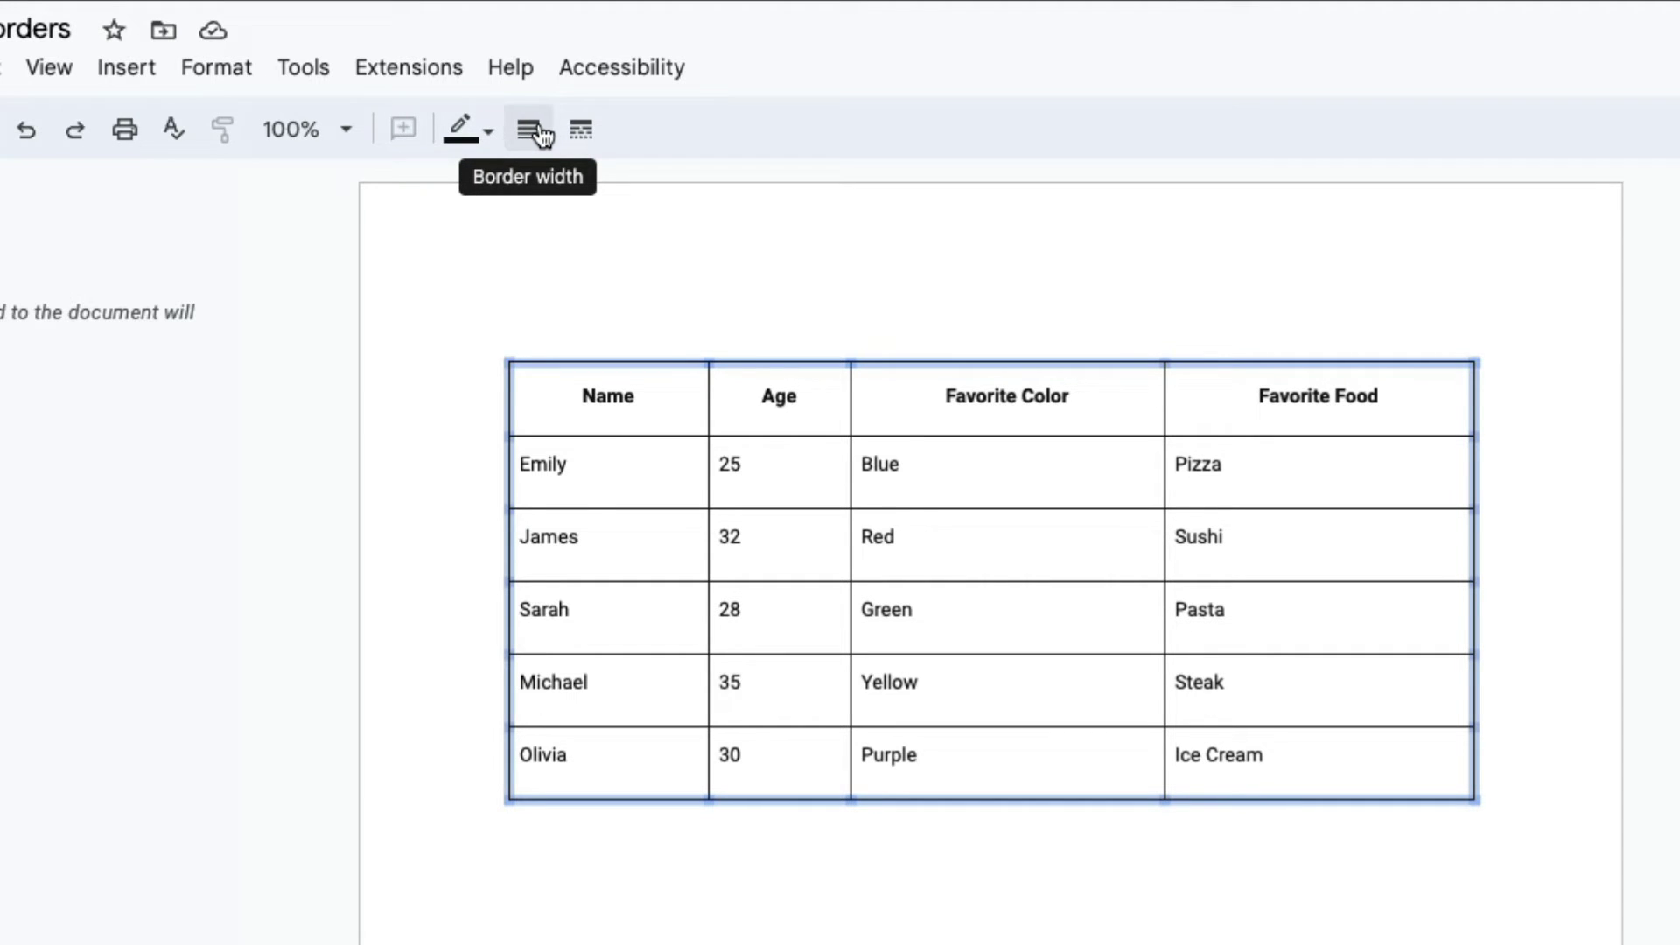
{"action": "left_click", "coordinate": [579, 134]}
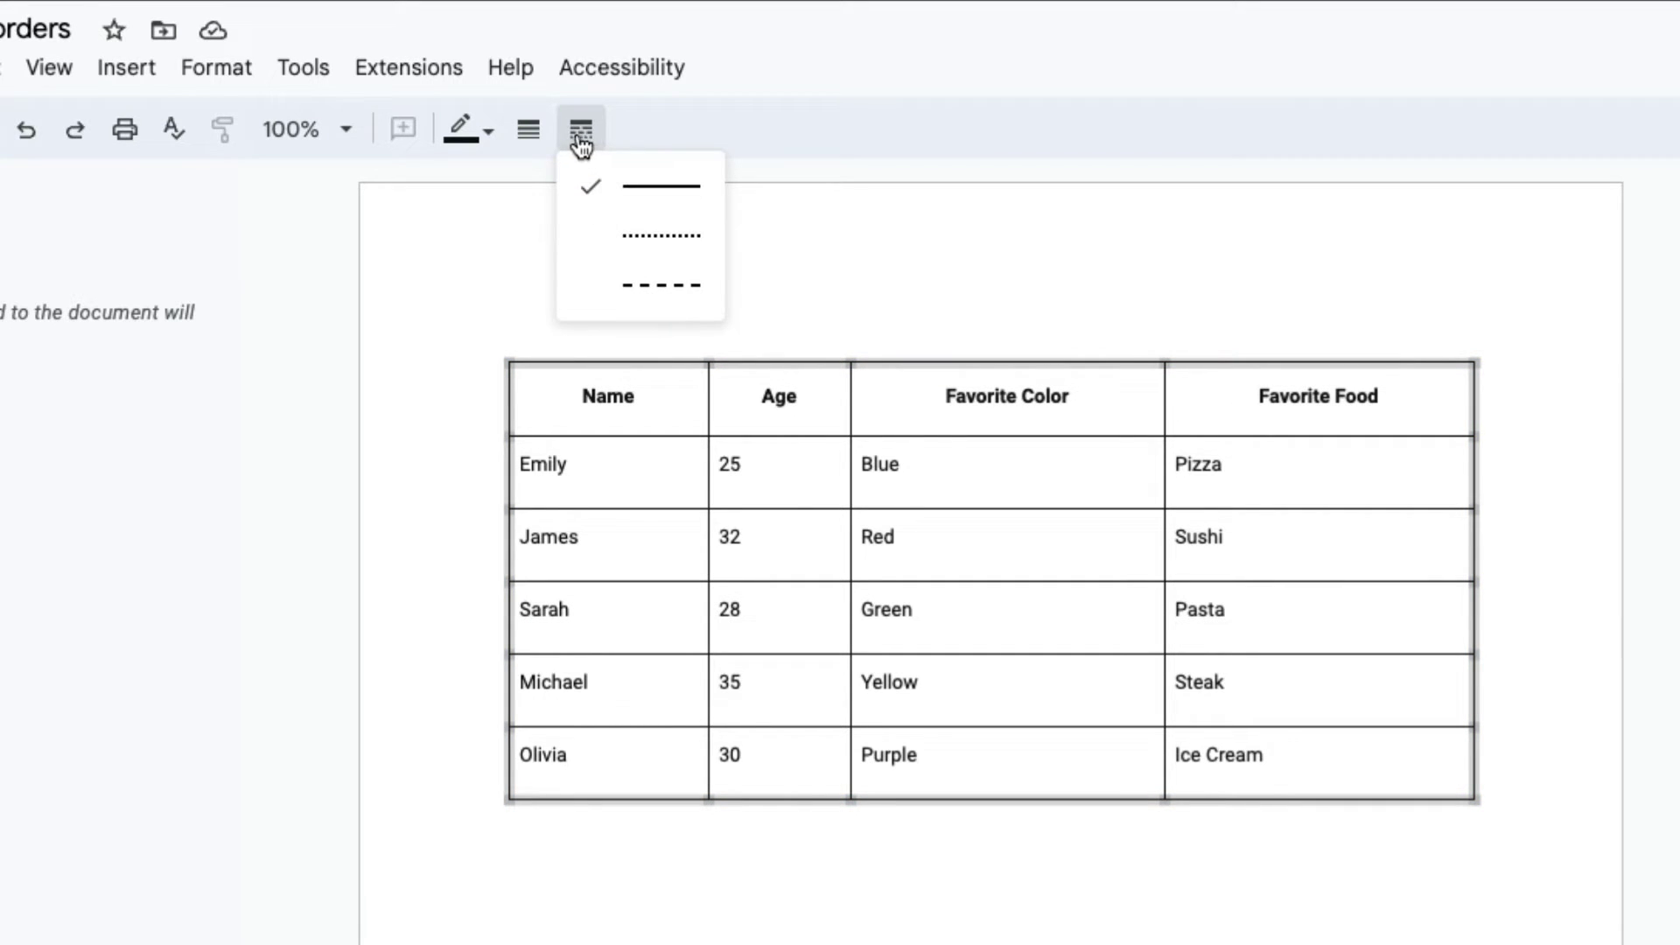
{"action": "left_click", "coordinate": [532, 132]}
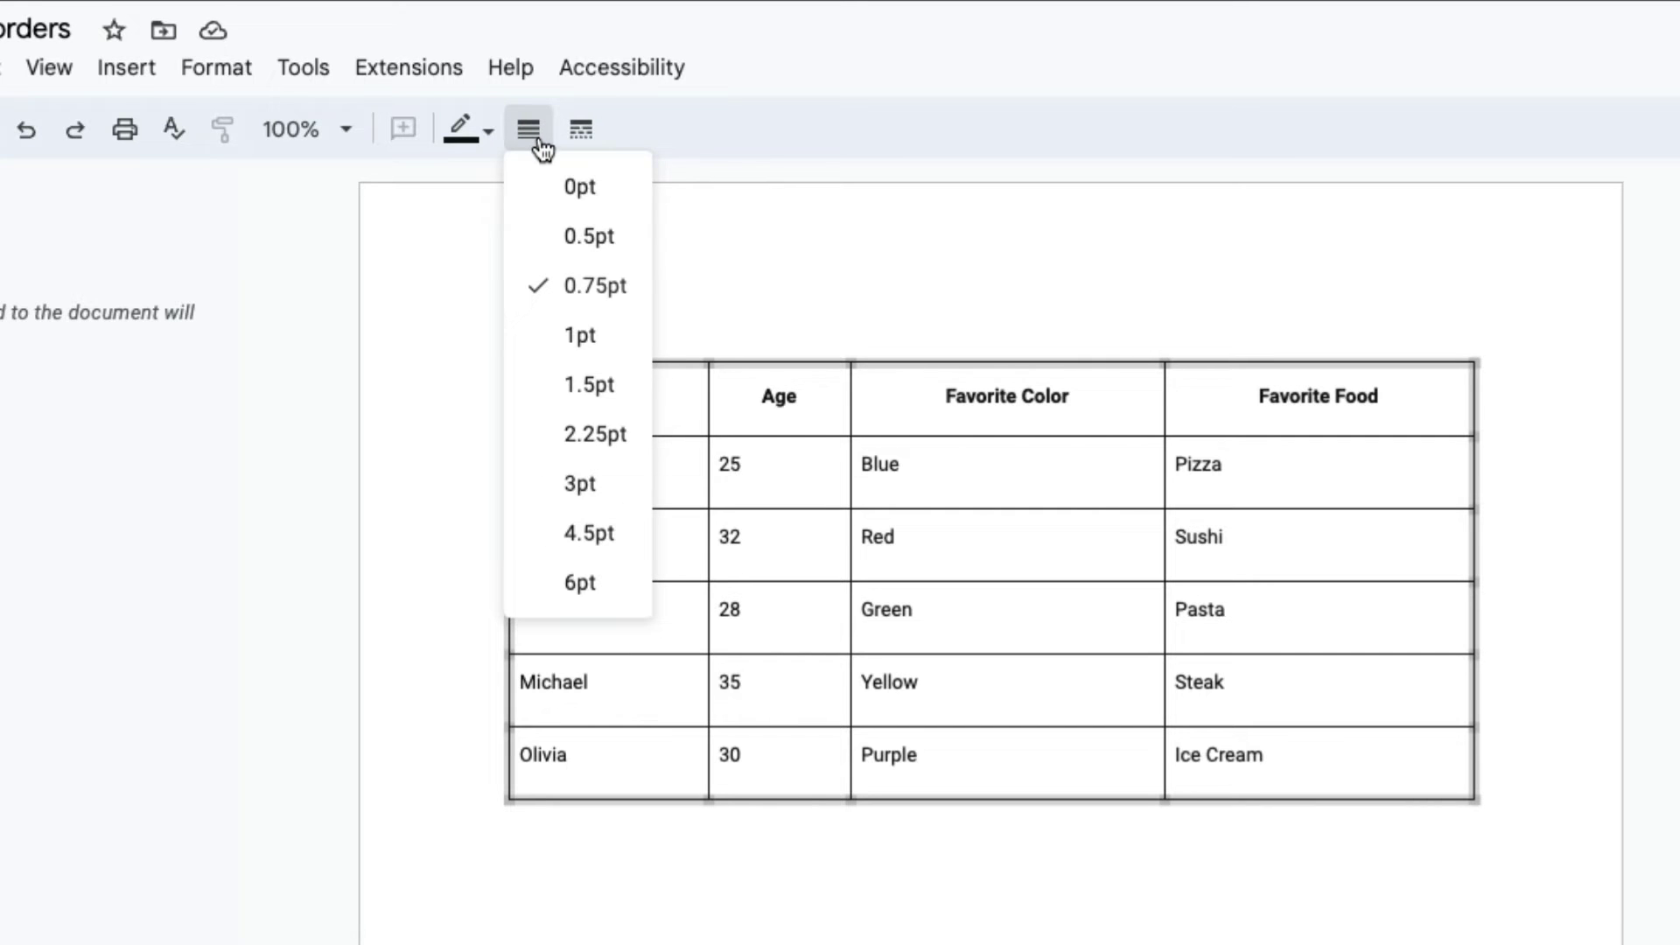
{"action": "left_click", "coordinate": [588, 487]}
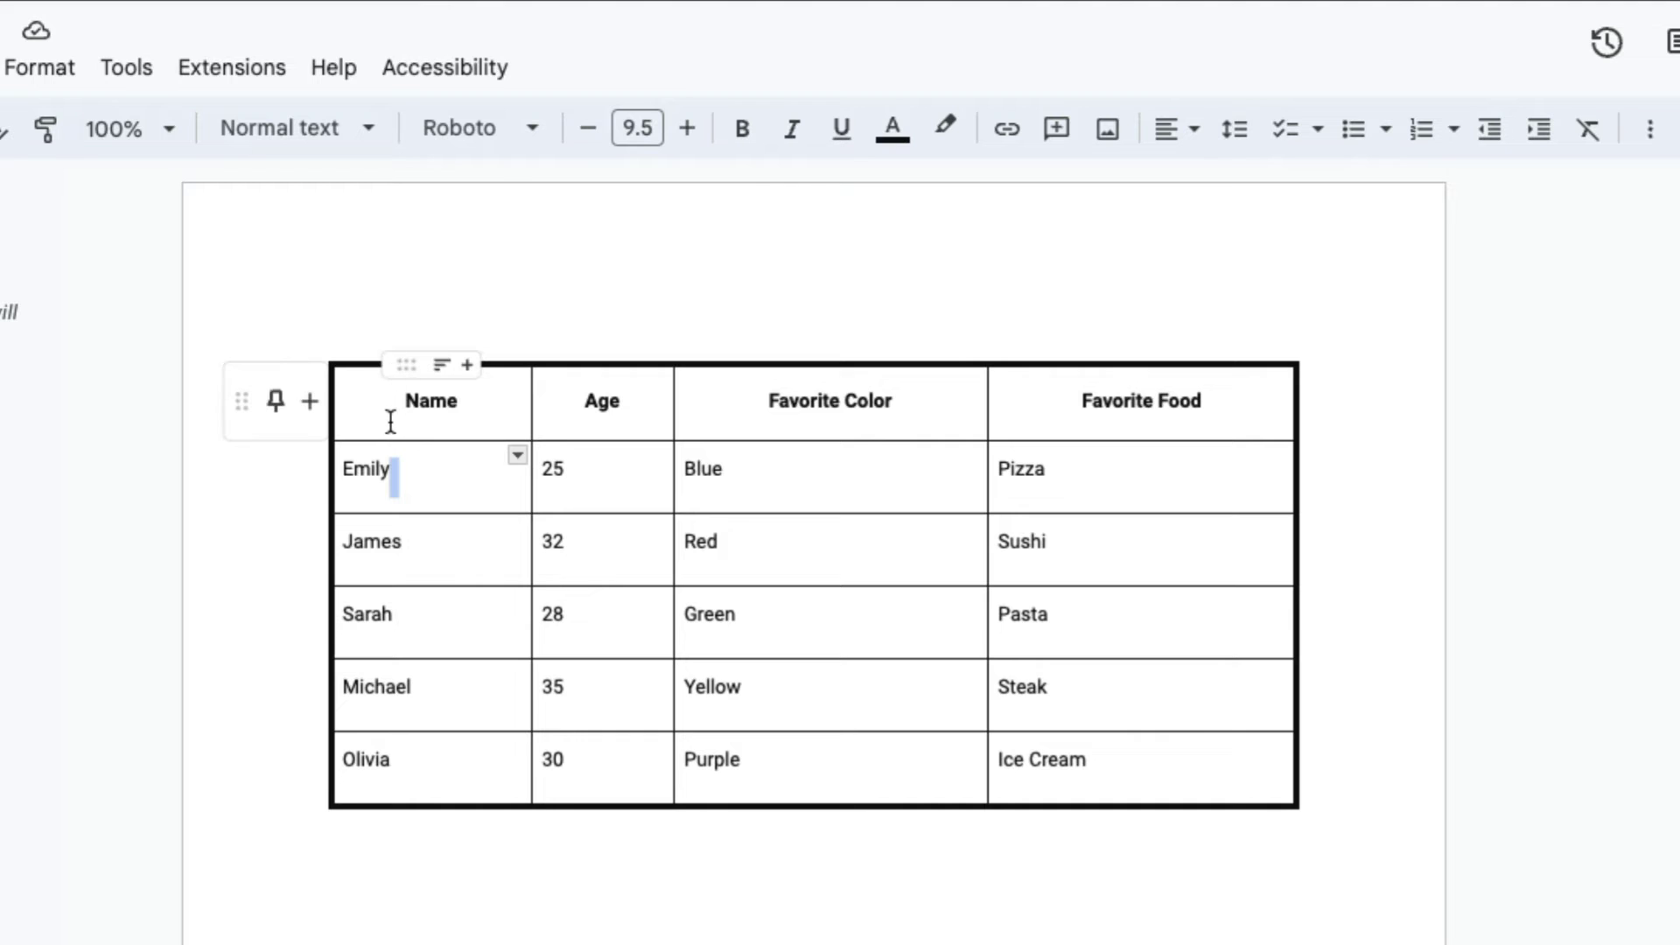
Give the header row (Name through Favorite Food) a 3pt outer border
{"action": "mouse_move", "coordinate": [410, 389]}
{"action": "left_click_drag", "start_coordinate": [396, 397], "coordinate": [1015, 418]}
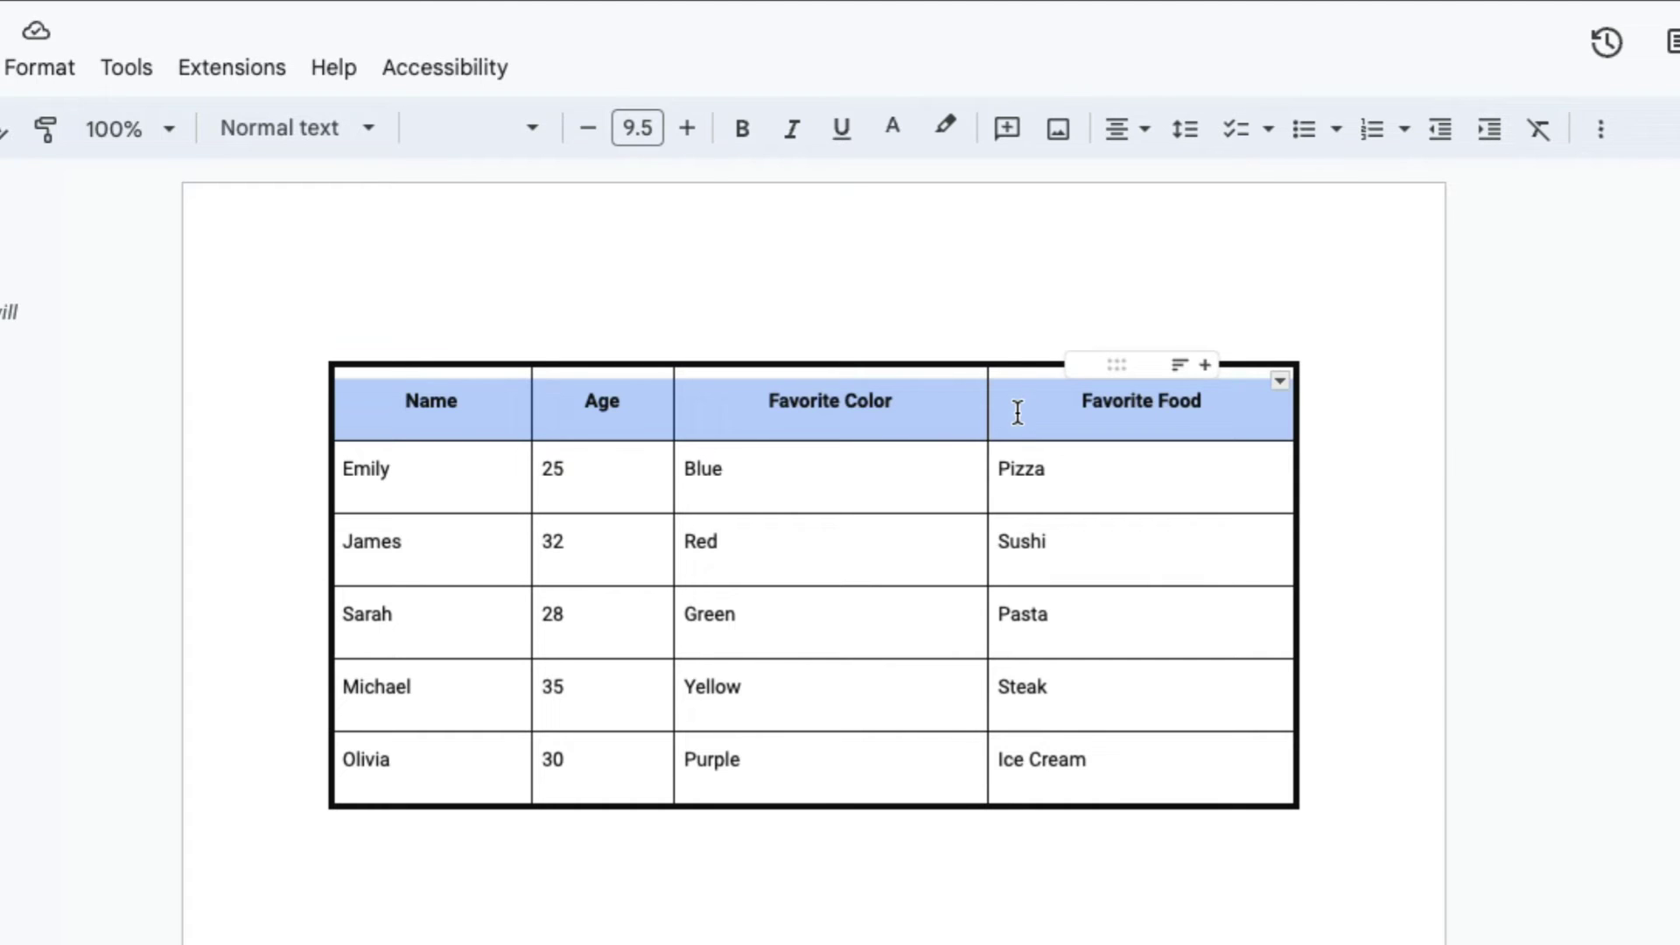
{"action": "left_click", "coordinate": [1279, 383]}
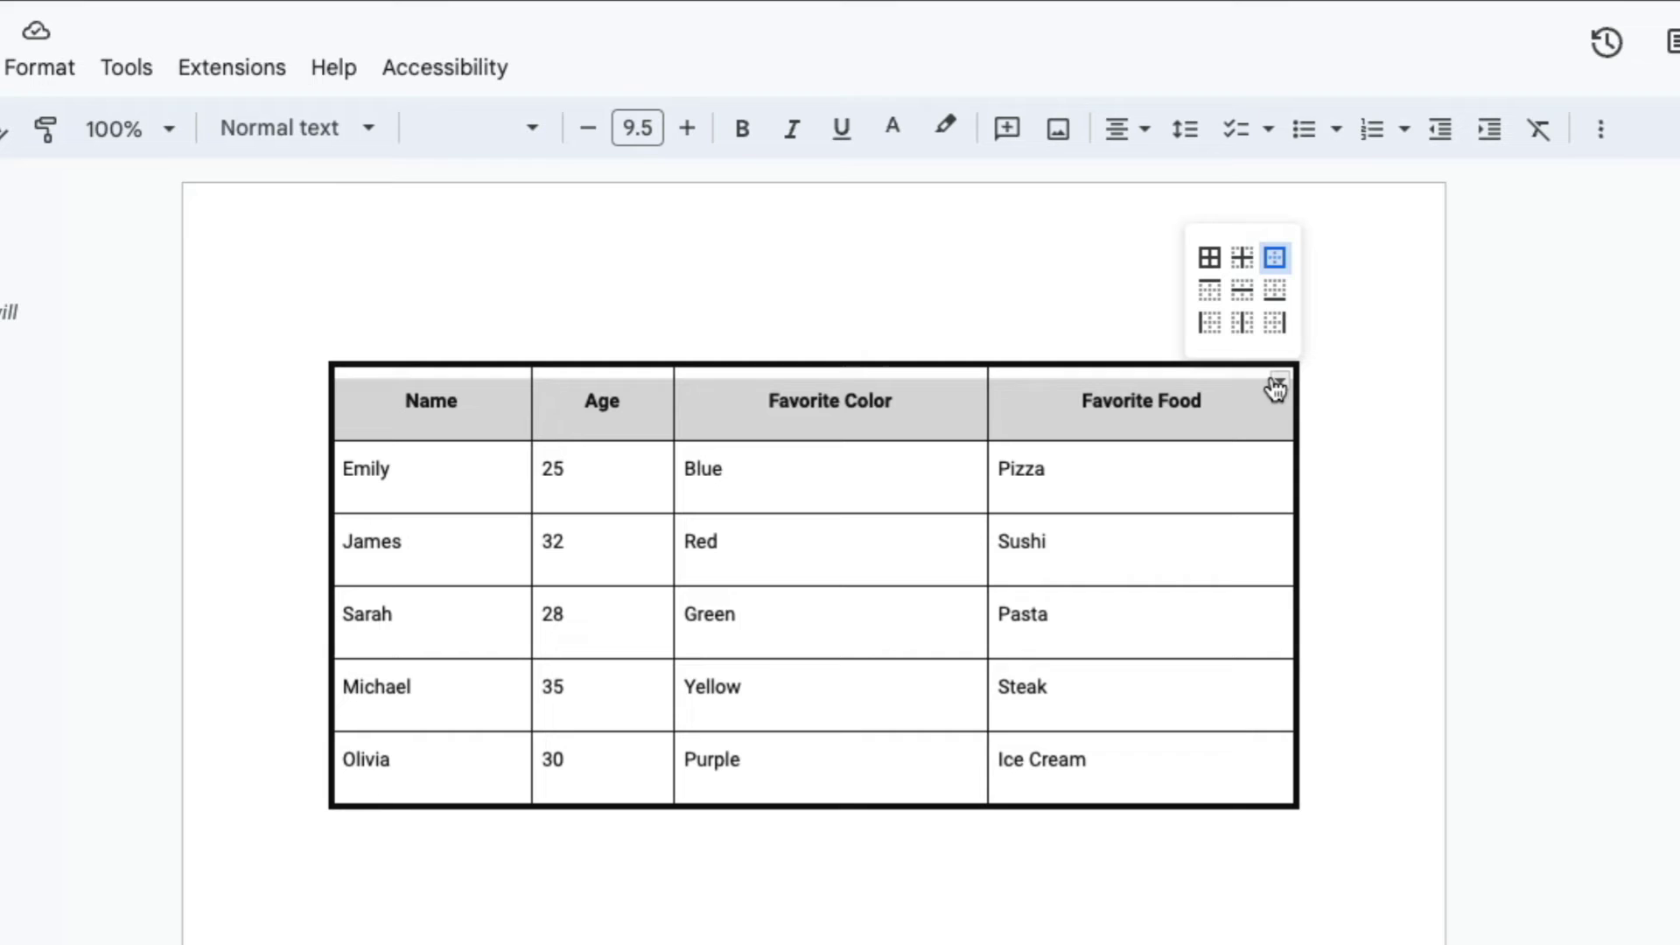
{"action": "left_click", "coordinate": [1274, 264]}
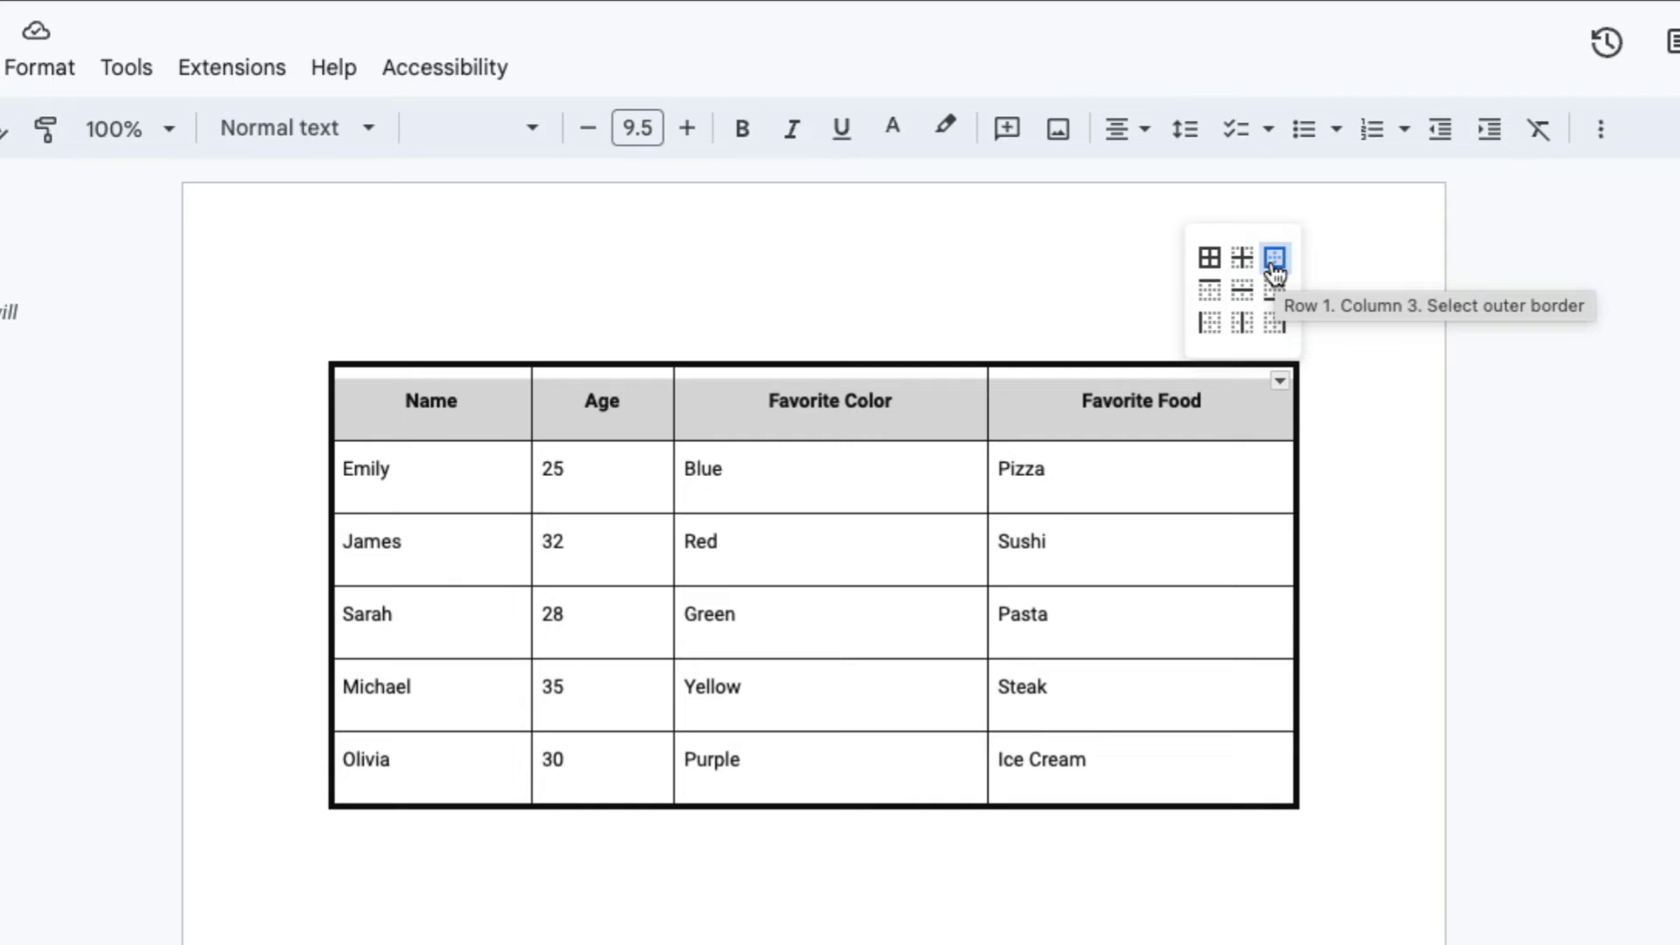
{"action": "left_click", "coordinate": [1273, 263]}
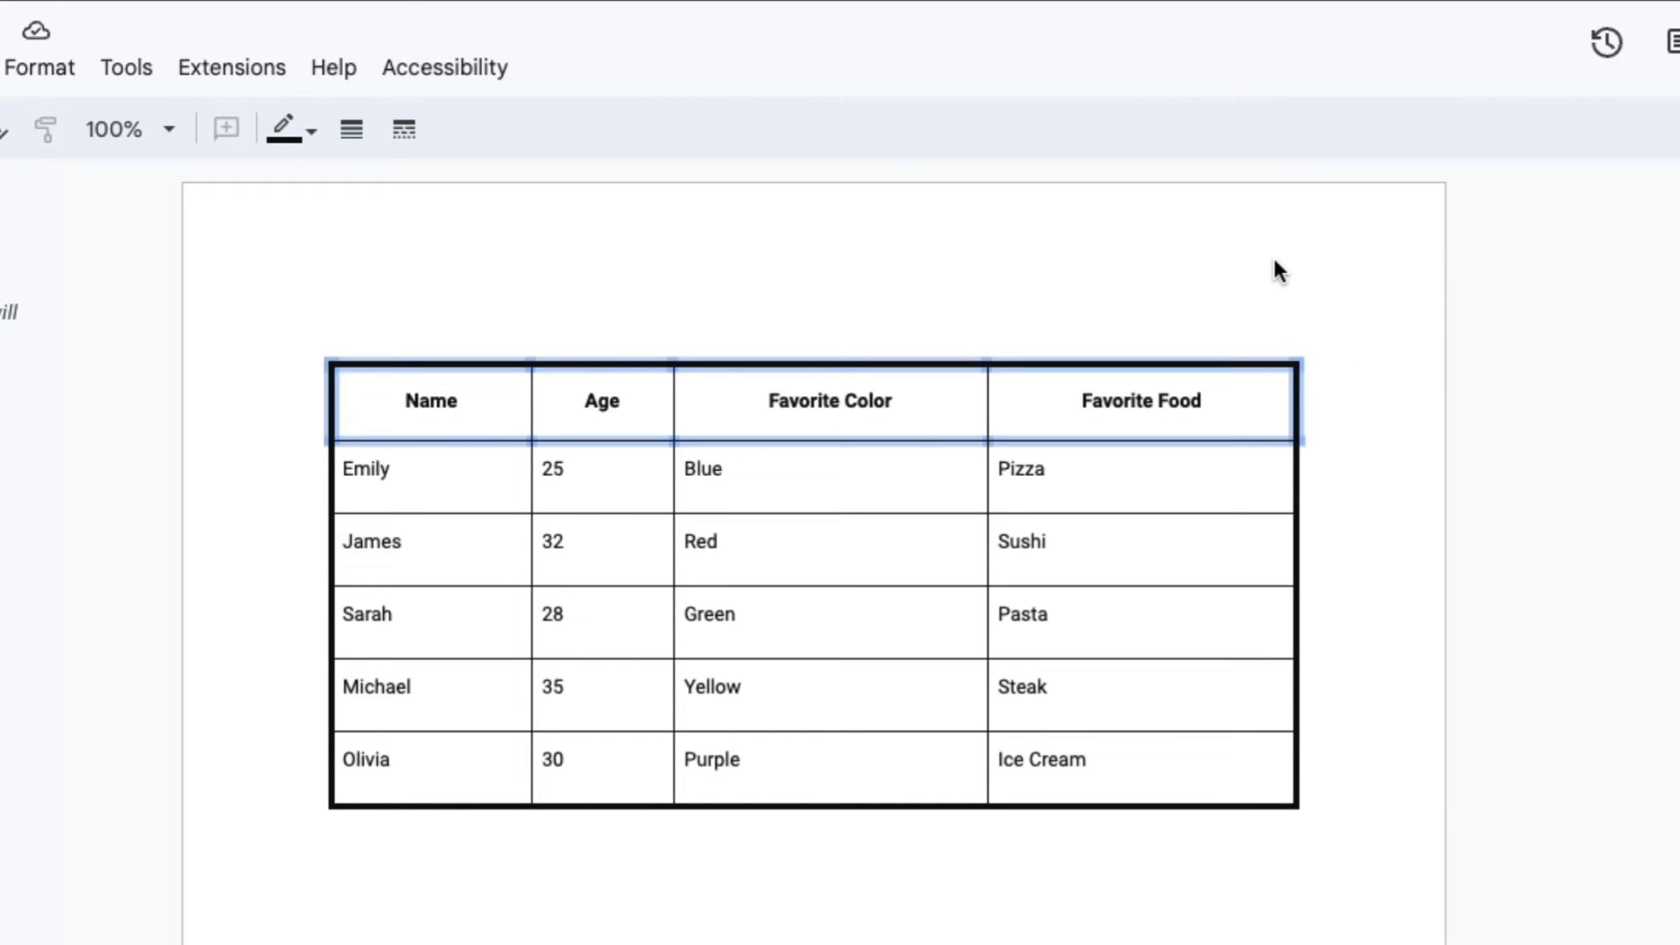
{"action": "left_click", "coordinate": [352, 130]}
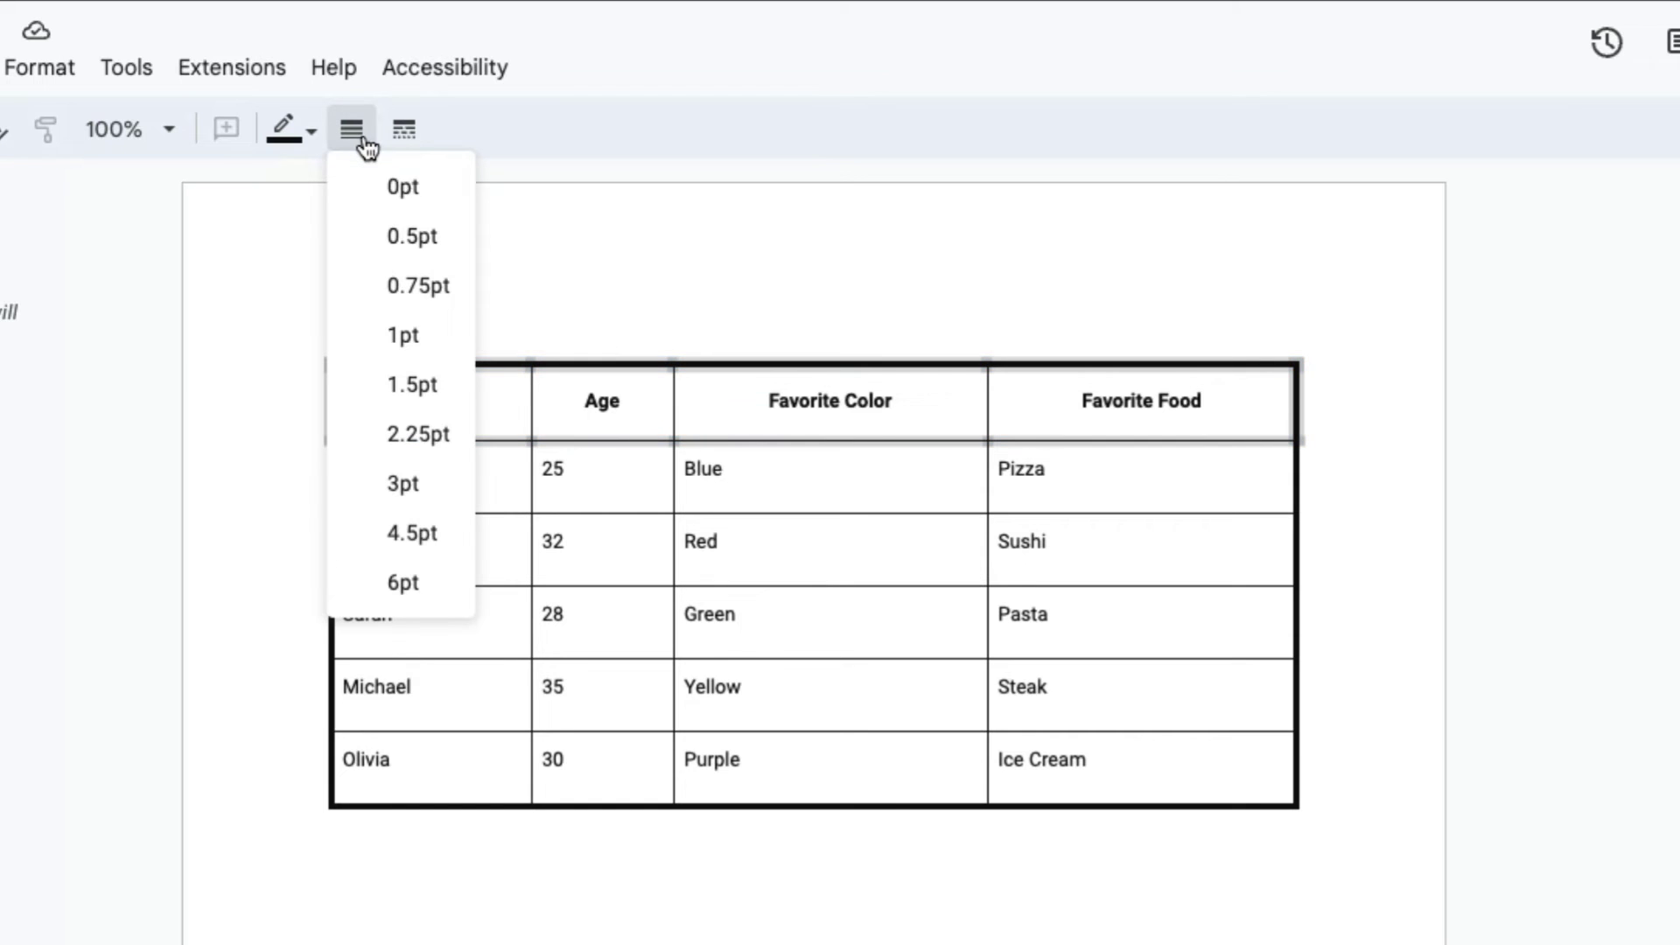
{"action": "left_click", "coordinate": [424, 487]}
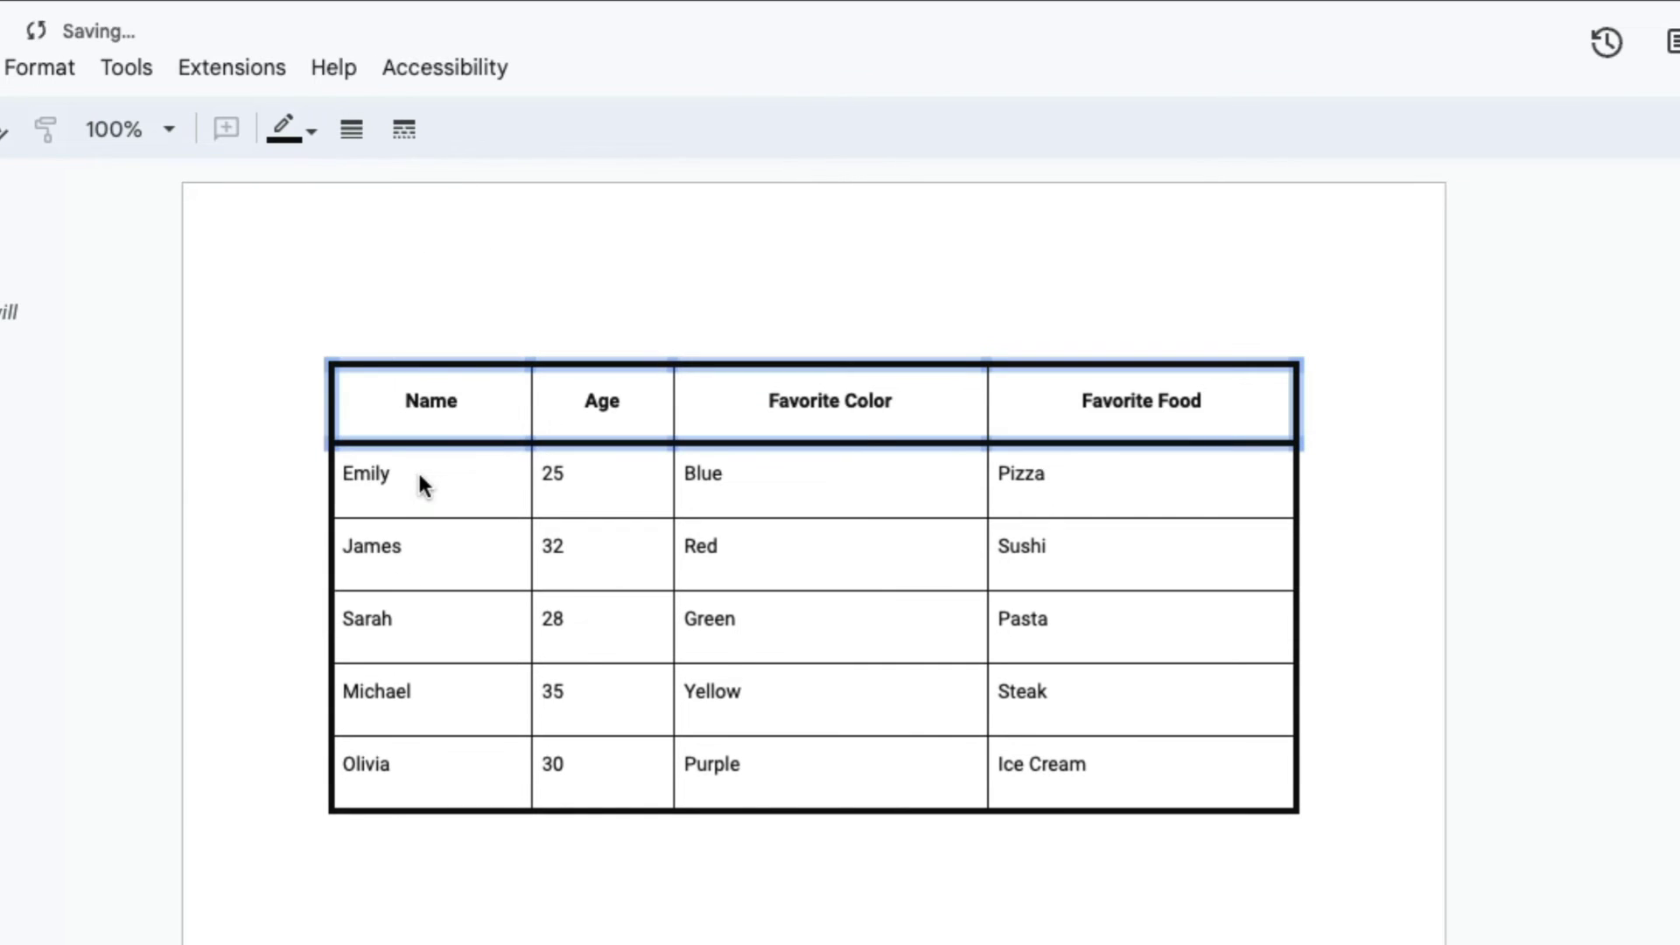
{"action": "left_click", "coordinate": [417, 470]}
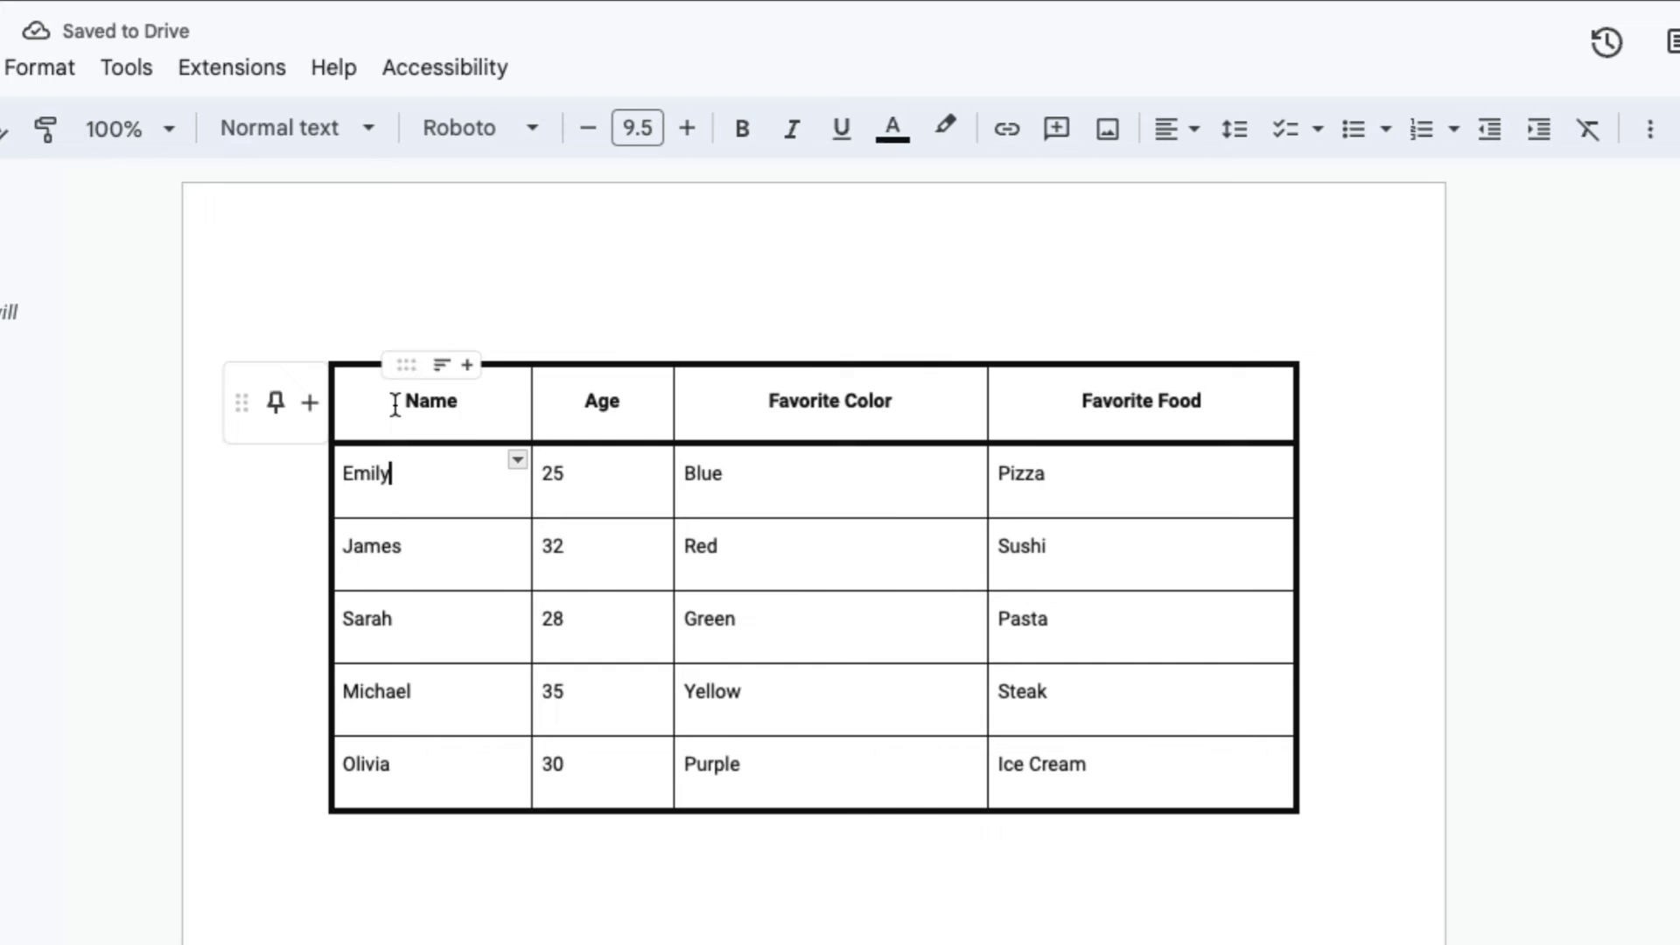
Center-align the text in every table cell
{"action": "left_click_drag", "start_coordinate": [399, 403], "coordinate": [1003, 748]}
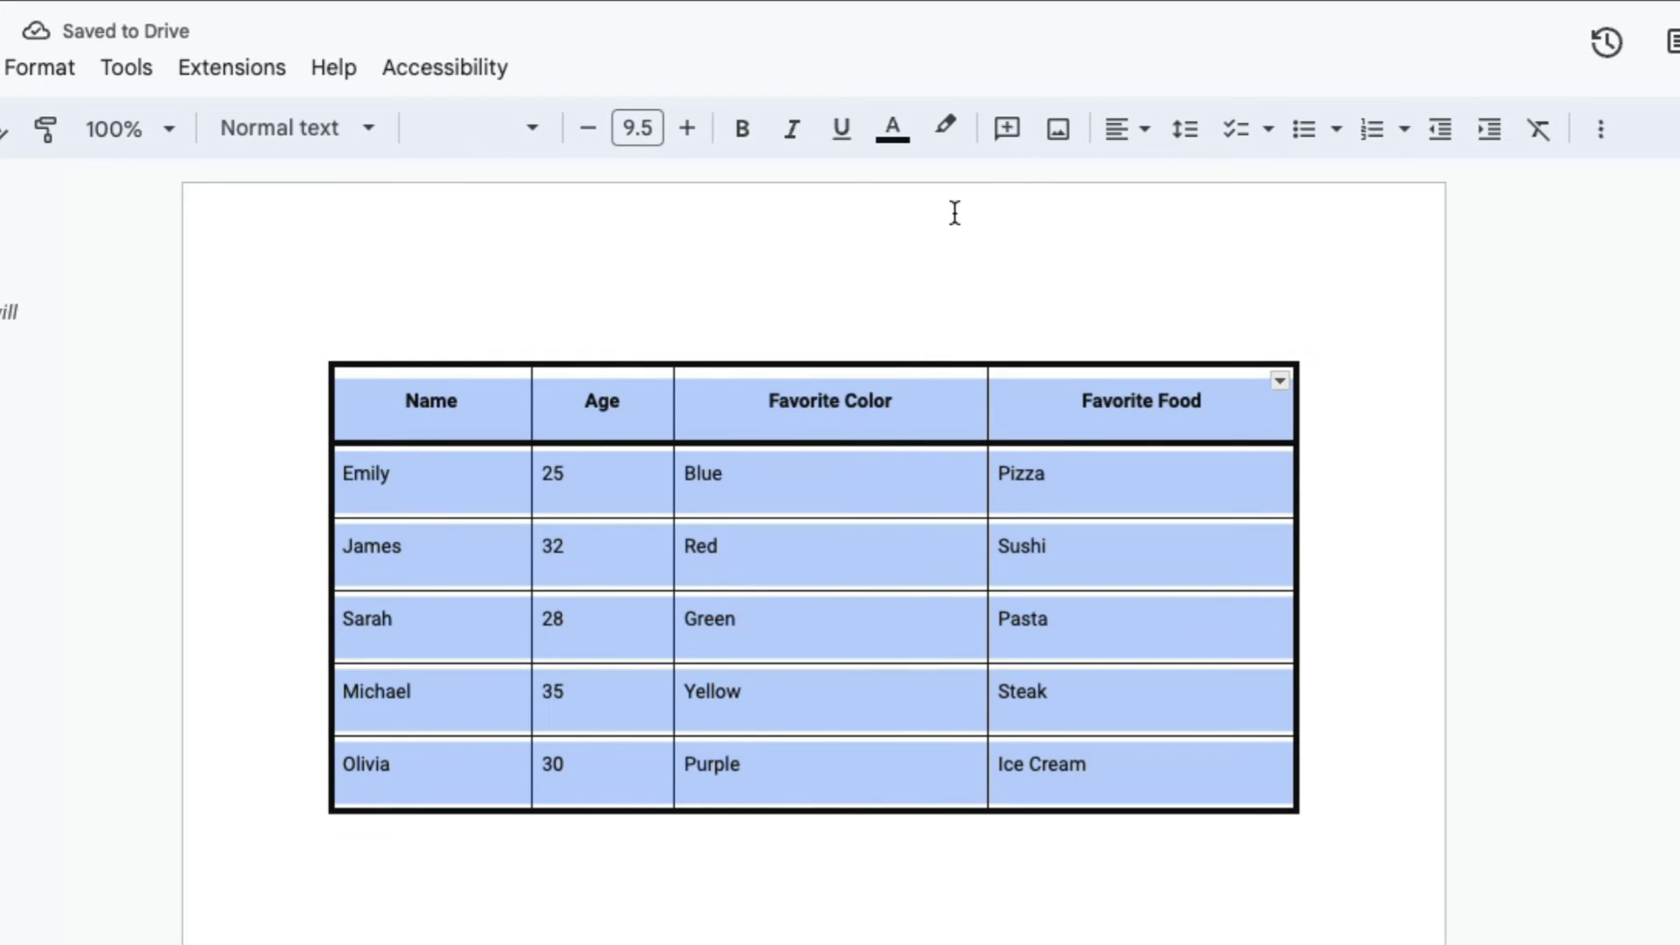
{"action": "left_click", "coordinate": [1118, 129]}
{"action": "left_click", "coordinate": [1164, 187]}
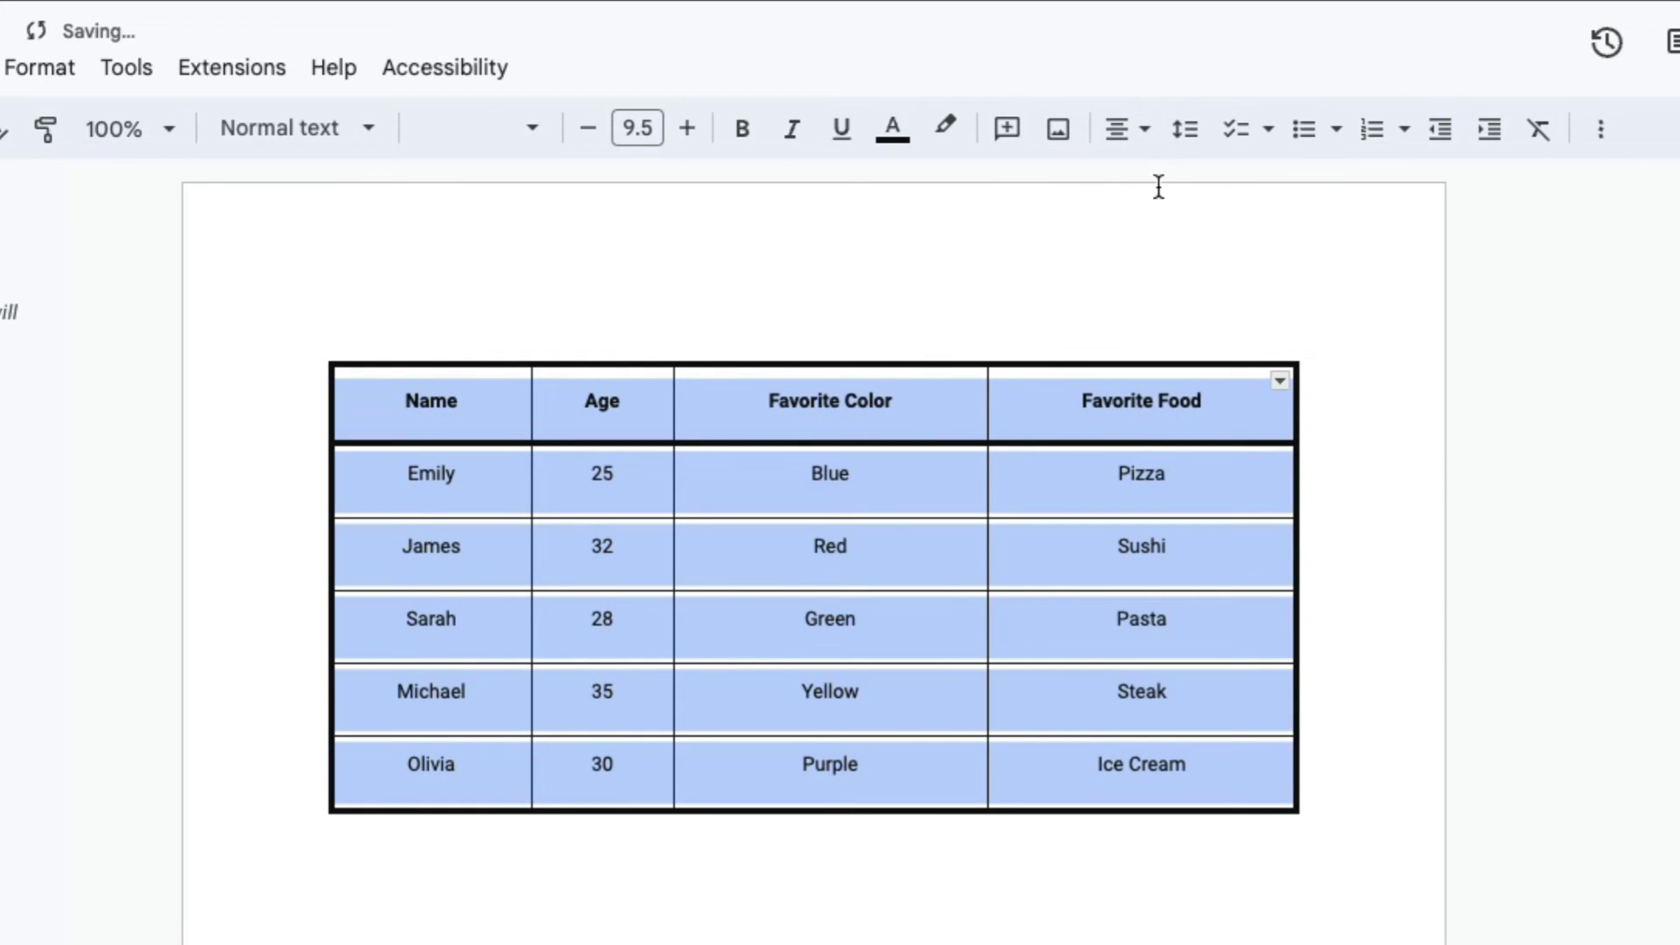
{"action": "left_click", "coordinate": [608, 400]}
Increase the header row's font size to 14.5
{"action": "mouse_move", "coordinate": [385, 411]}
{"action": "left_mouse_down"}
{"action": "mouse_move", "coordinate": [723, 380]}
{"action": "mouse_move", "coordinate": [1084, 394]}
{"action": "left_mouse_up"}
{"action": "left_click", "coordinate": [688, 129]}
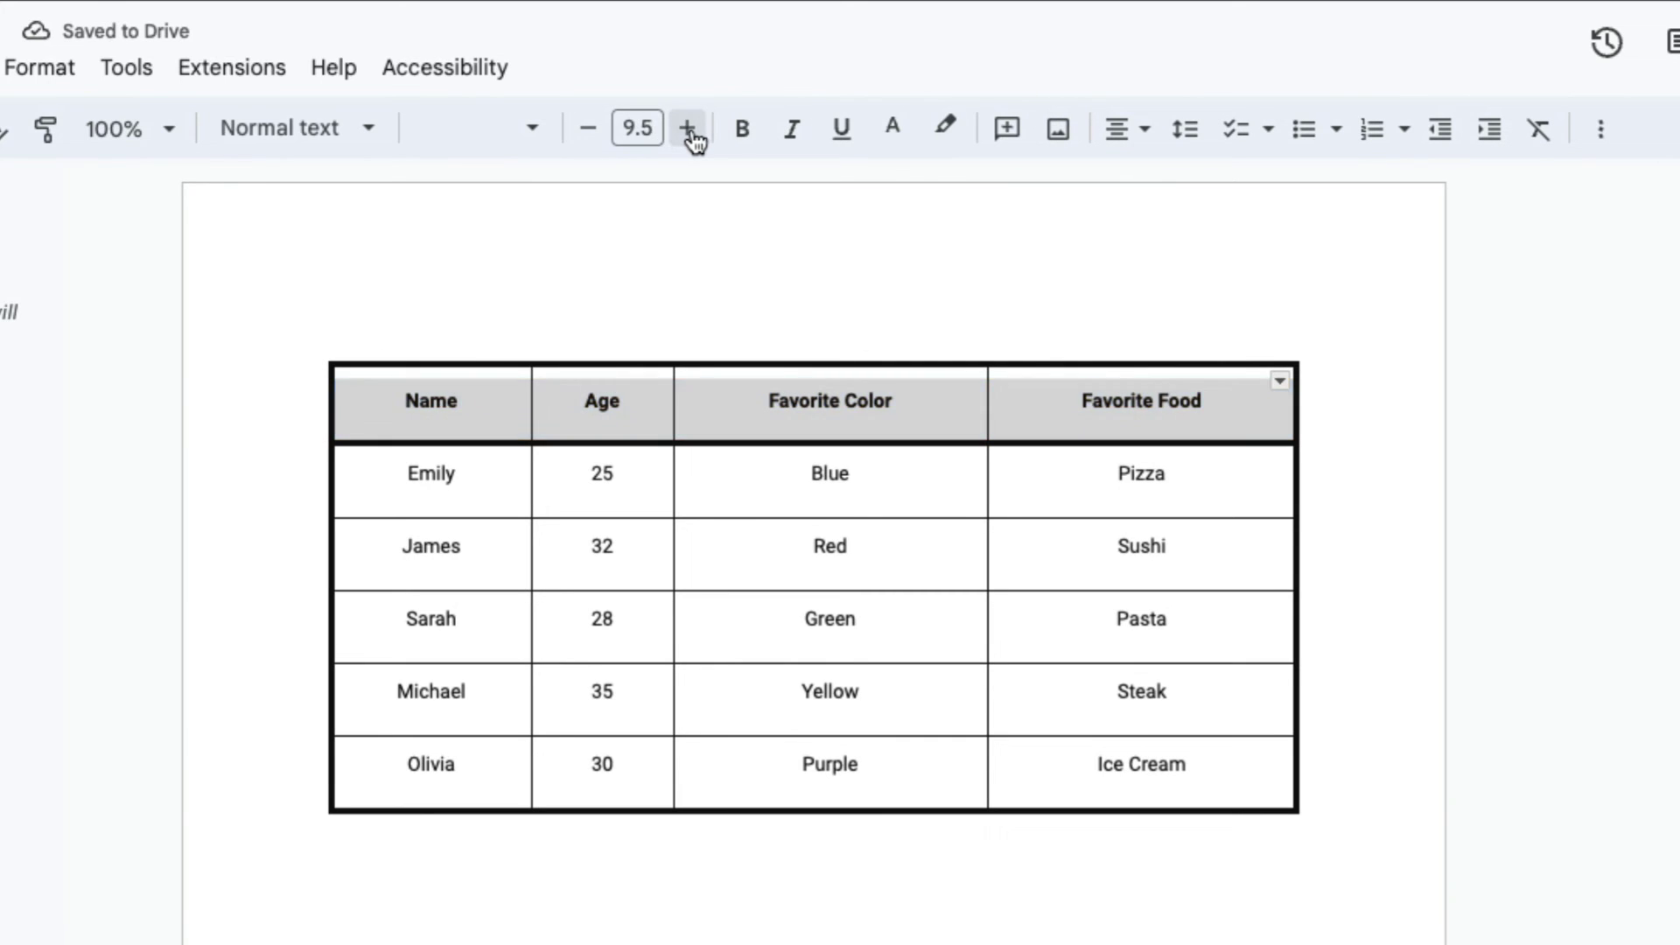
{"action": "left_click", "coordinate": [687, 129]}
{"action": "left_click", "coordinate": [689, 130]}
{"action": "left_click", "coordinate": [685, 540]}
{"action": "left_click", "coordinate": [709, 398]}
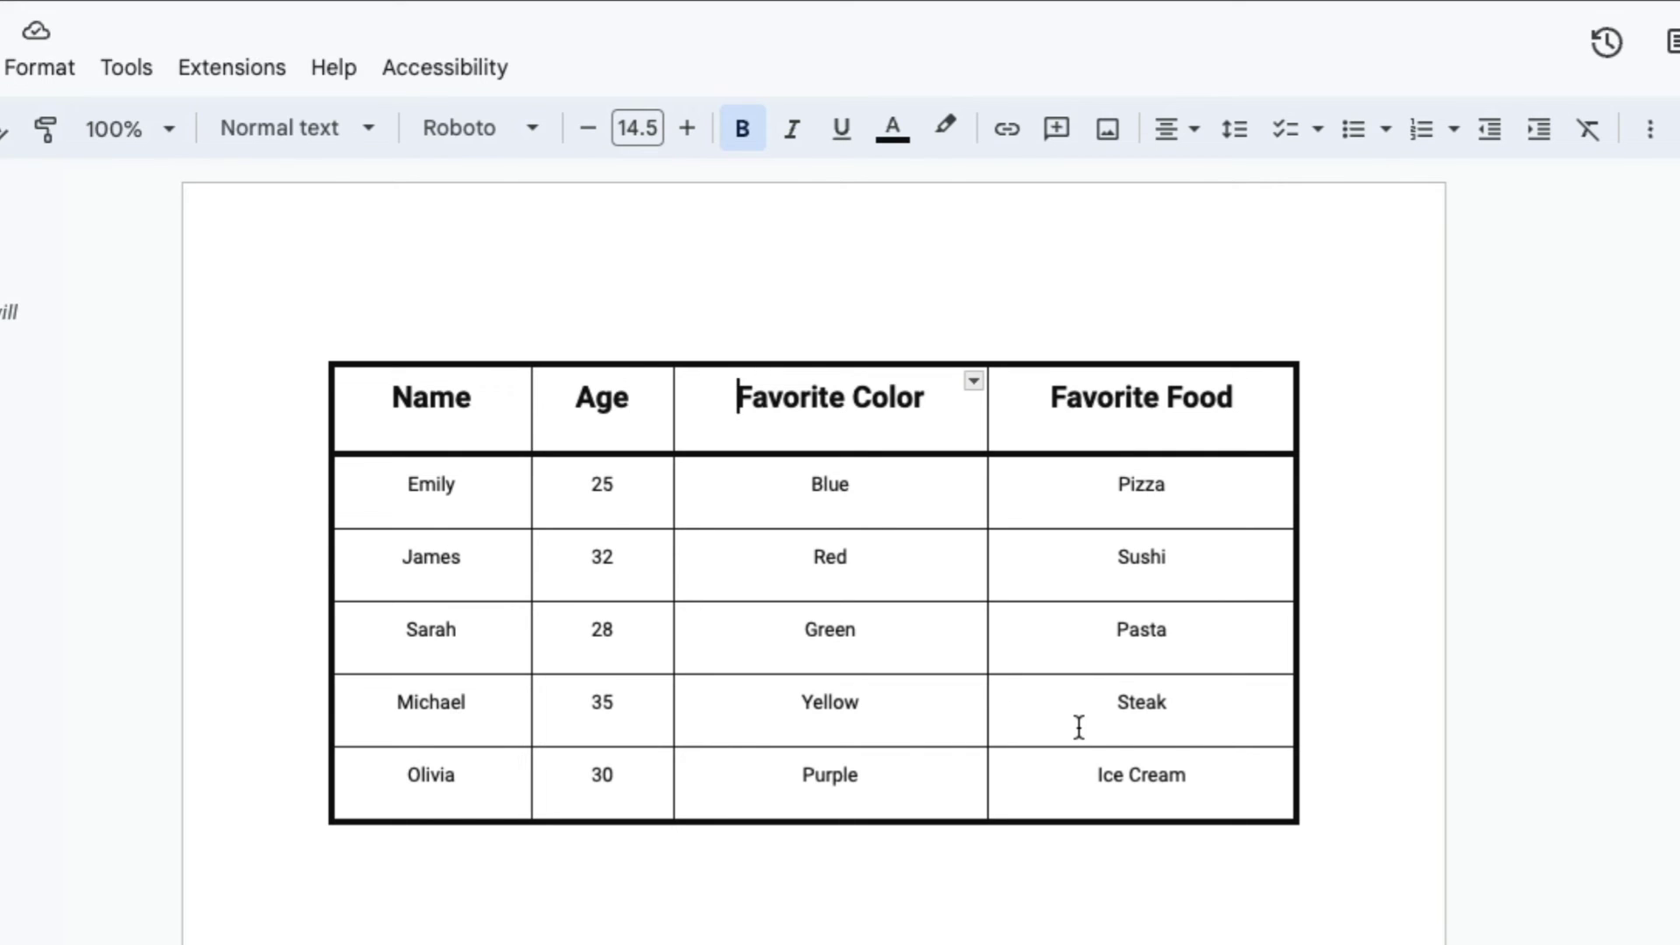
{"action": "mouse_move", "coordinate": [830, 401]}
{"action": "left_click_drag", "start_coordinate": [521, 388], "coordinate": [975, 390]}
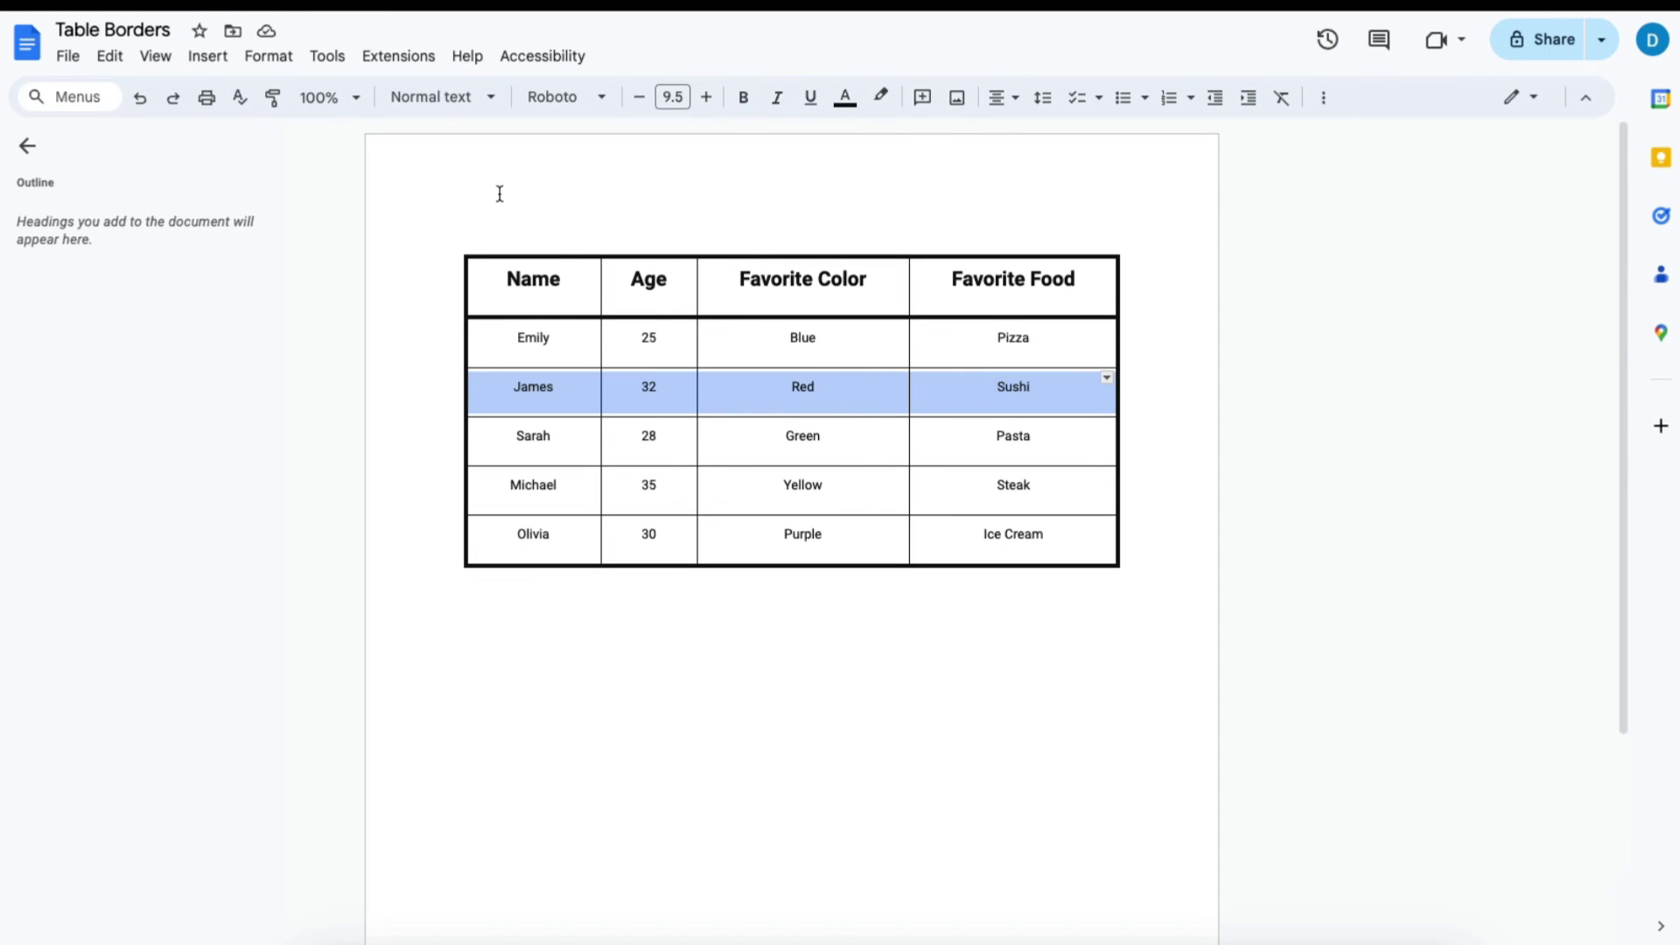